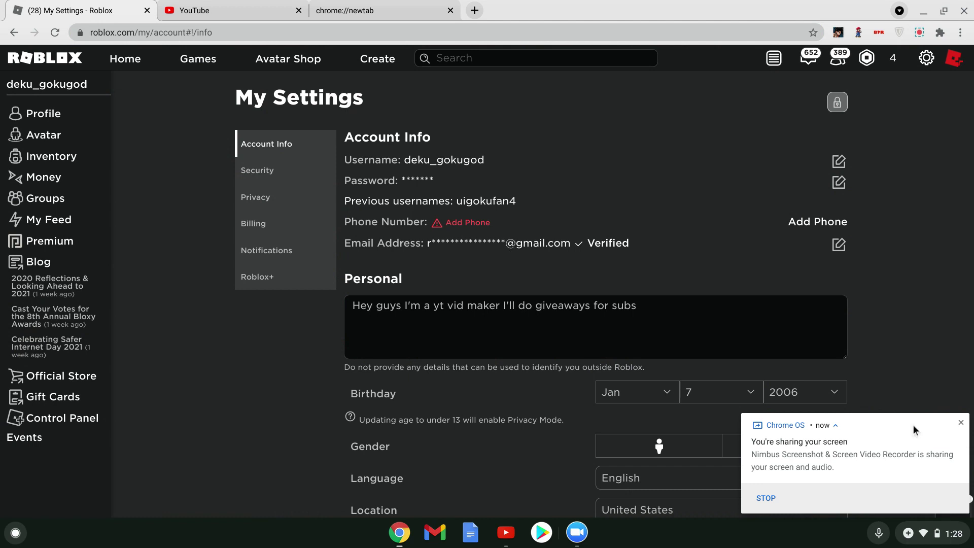
- Dismiss the 'You're sharing your screen' notification covering the account settings page
click(961, 424)
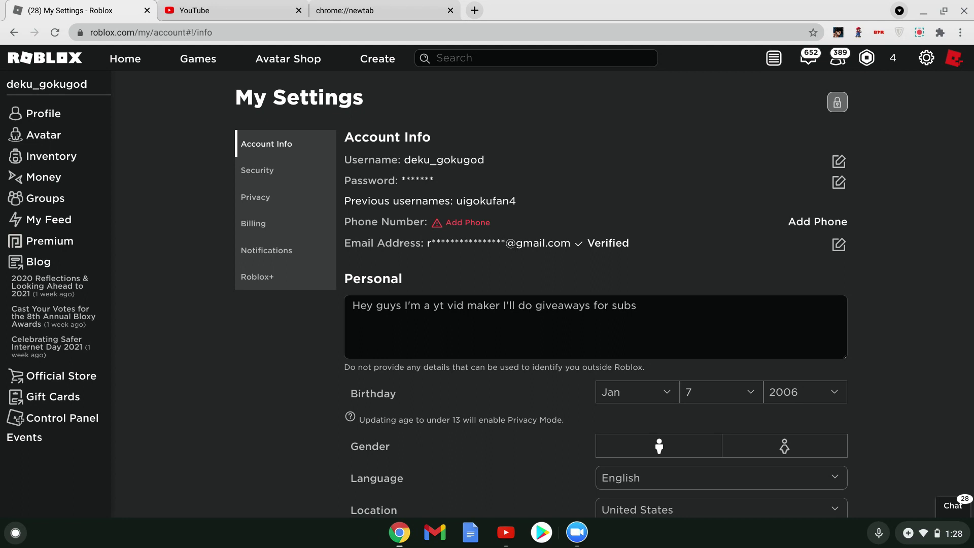
scroll(604, 288, down, 3)
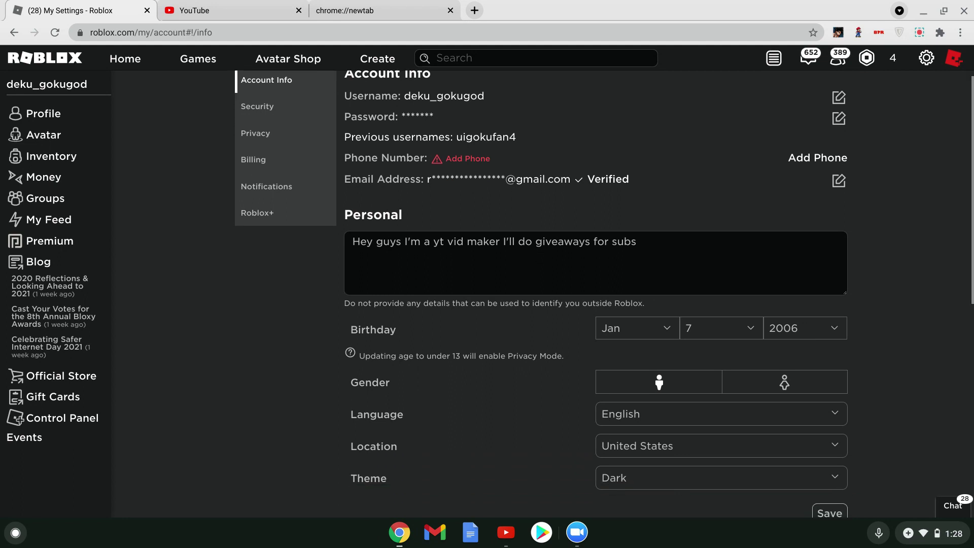
click(635, 414)
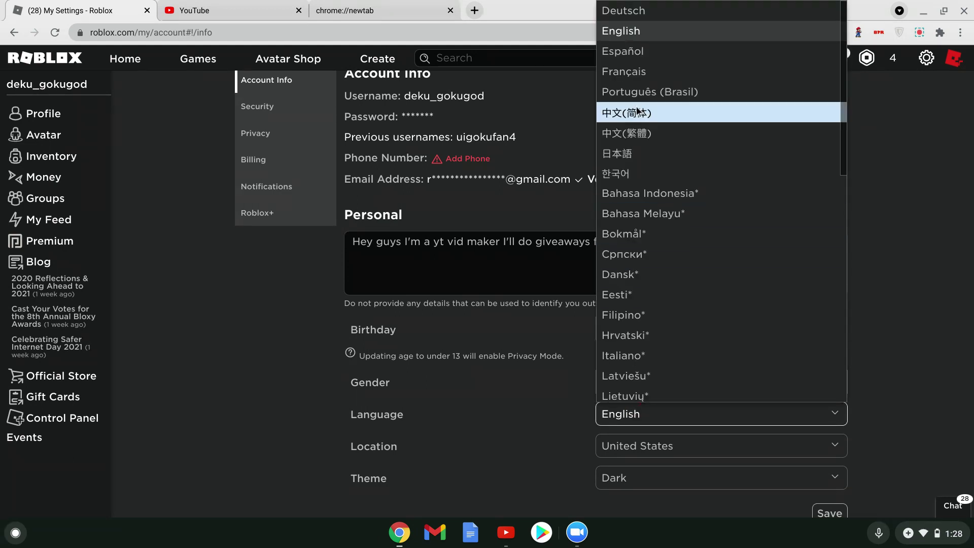
scroll(636, 107, down, 1)
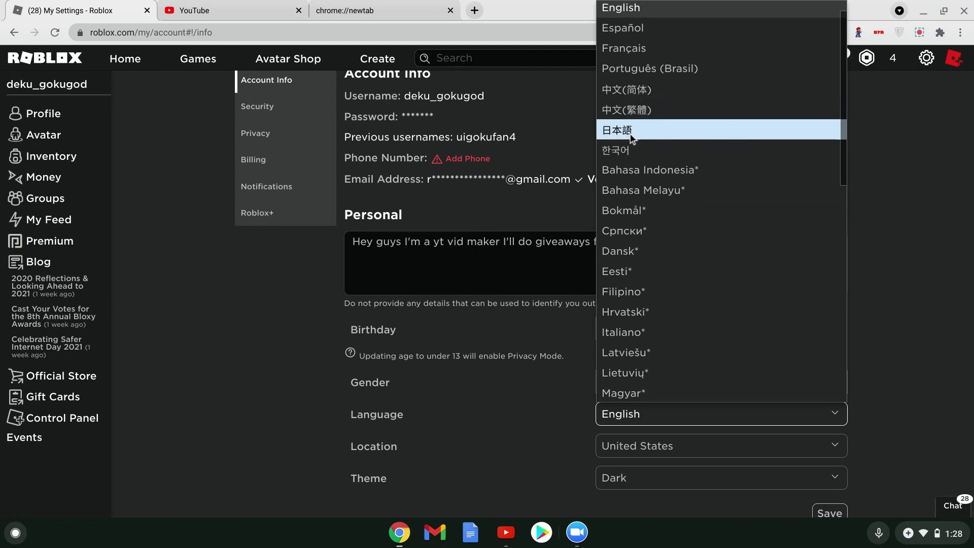
scroll(659, 153, down, 2)
scroll(660, 154, down, 10)
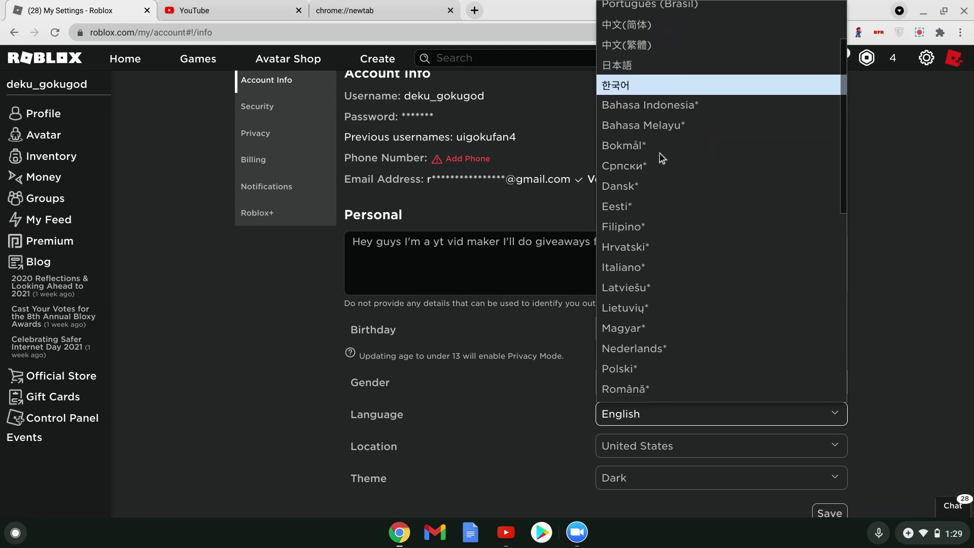
scroll(659, 173, up, 10)
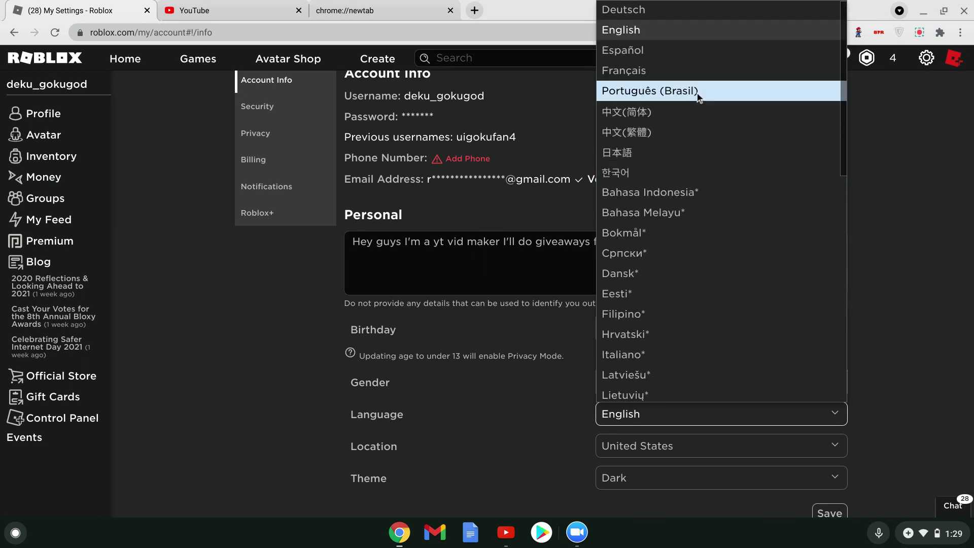
scroll(667, 172, down, 4)
scroll(667, 172, down, 8)
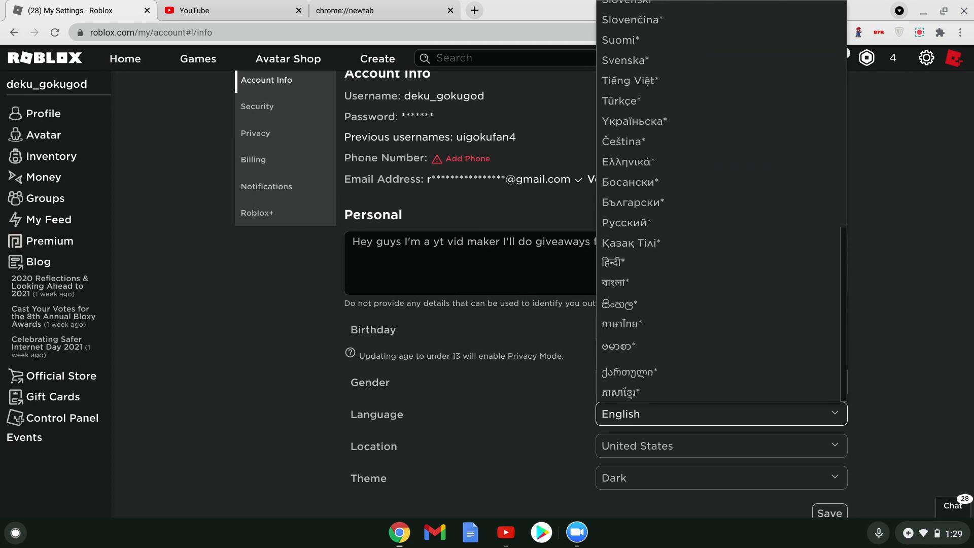
click(927, 373)
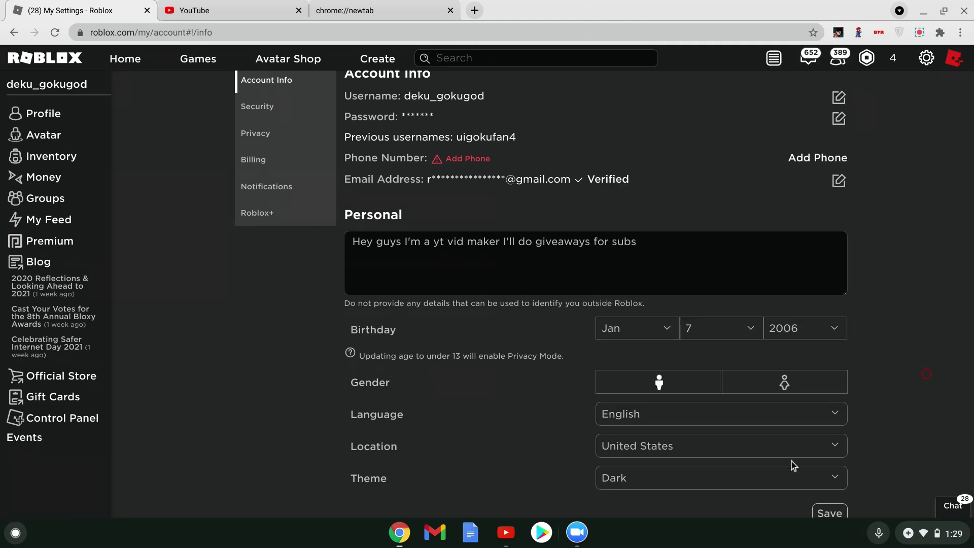
click(816, 448)
scroll(647, 242, down, 3)
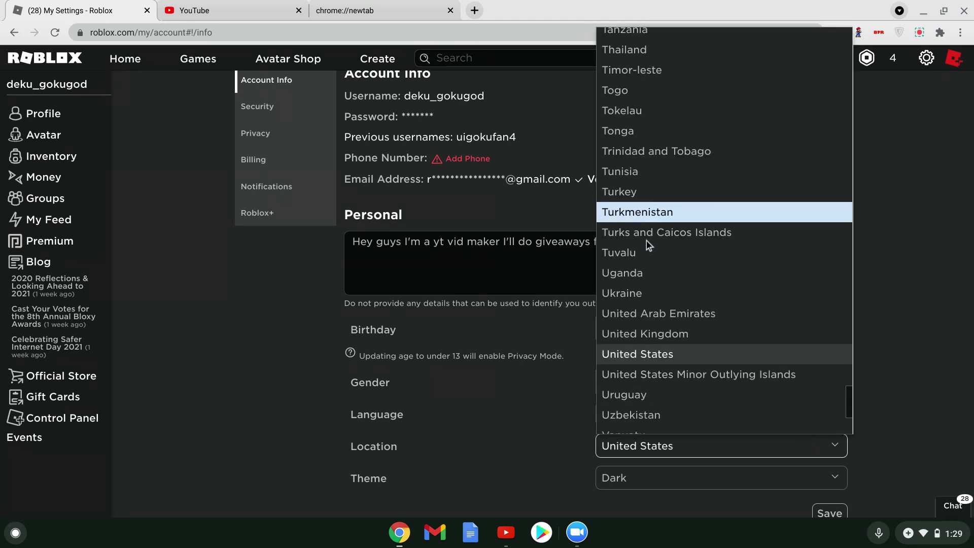
scroll(646, 242, down, 1)
scroll(646, 241, up, 20)
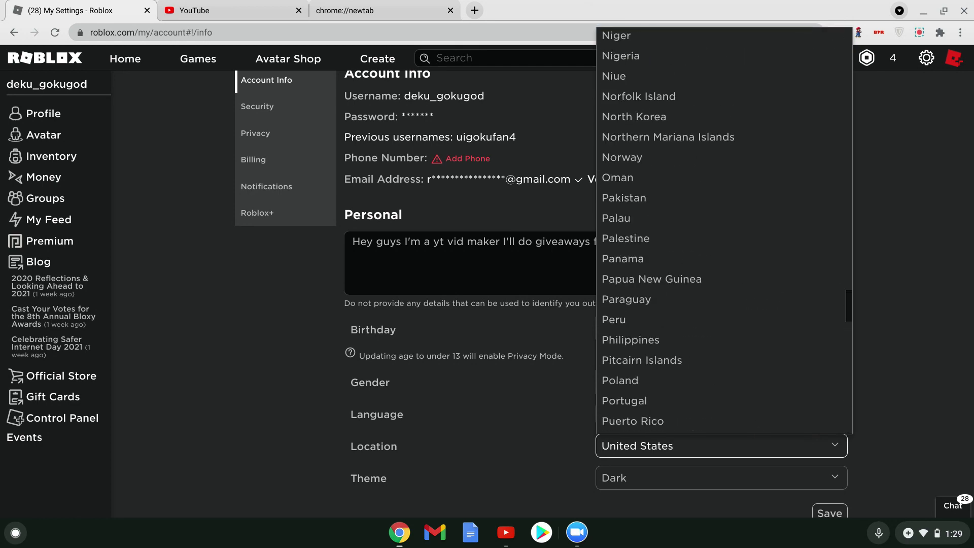
scroll(647, 242, down, 1)
scroll(647, 242, down, 3)
scroll(646, 241, up, 20)
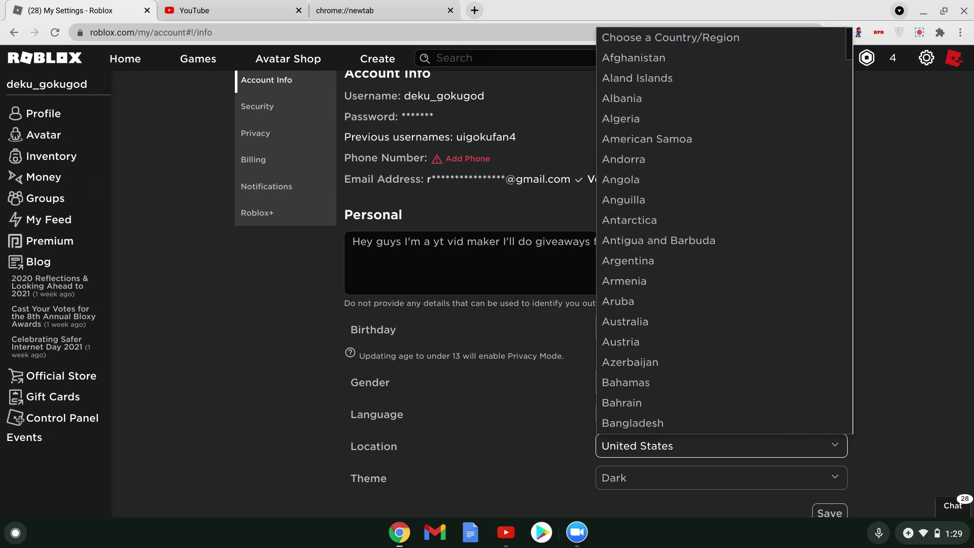
scroll(724, 231, down, 10)
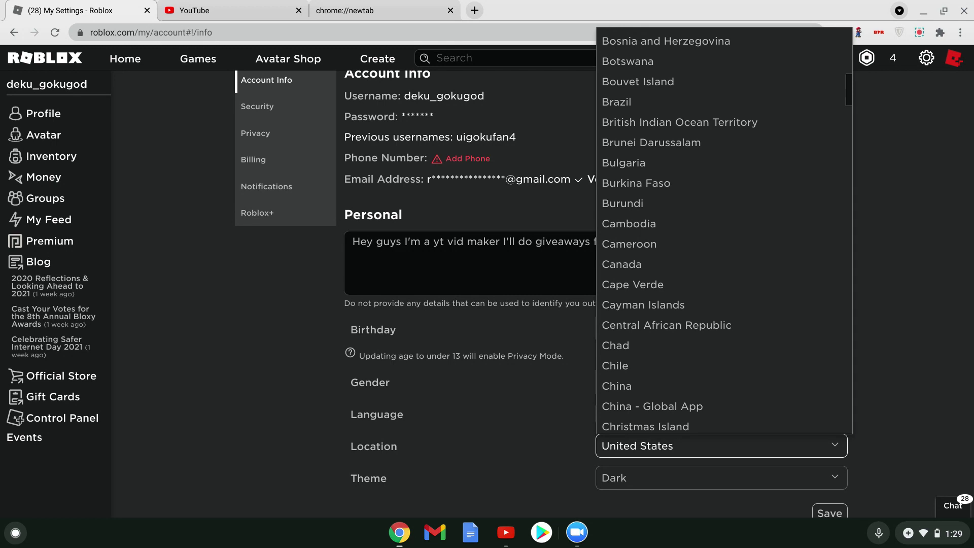
scroll(724, 231, down, 5)
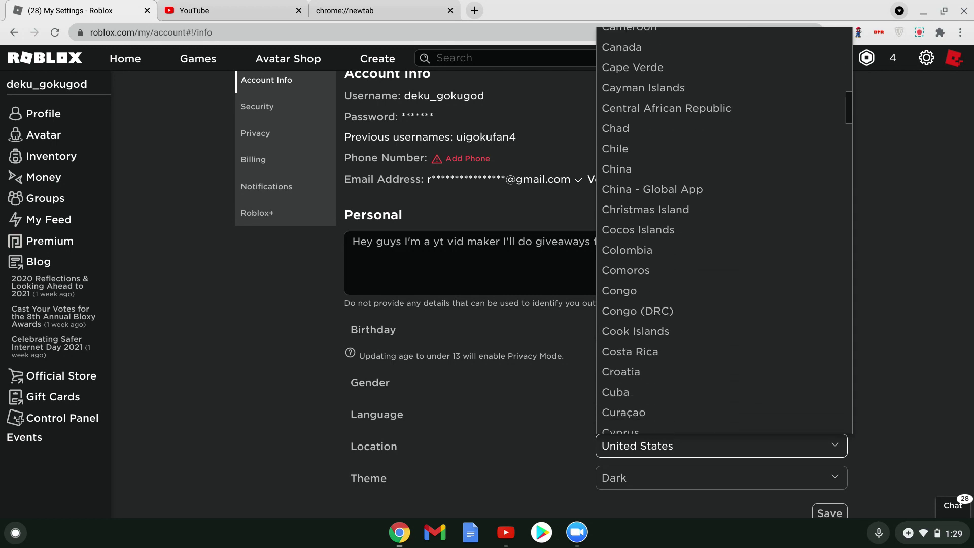
scroll(724, 231, down, 5)
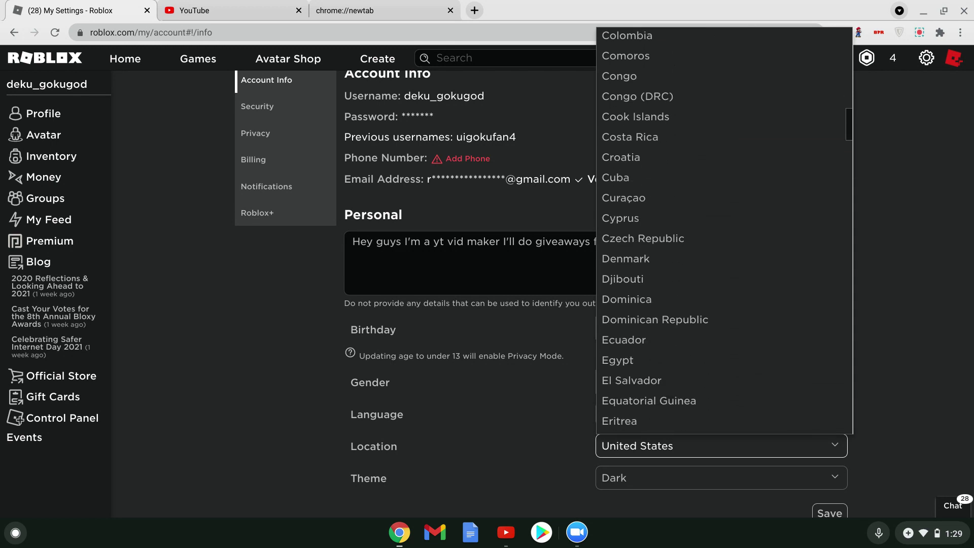
scroll(725, 231, down, 6)
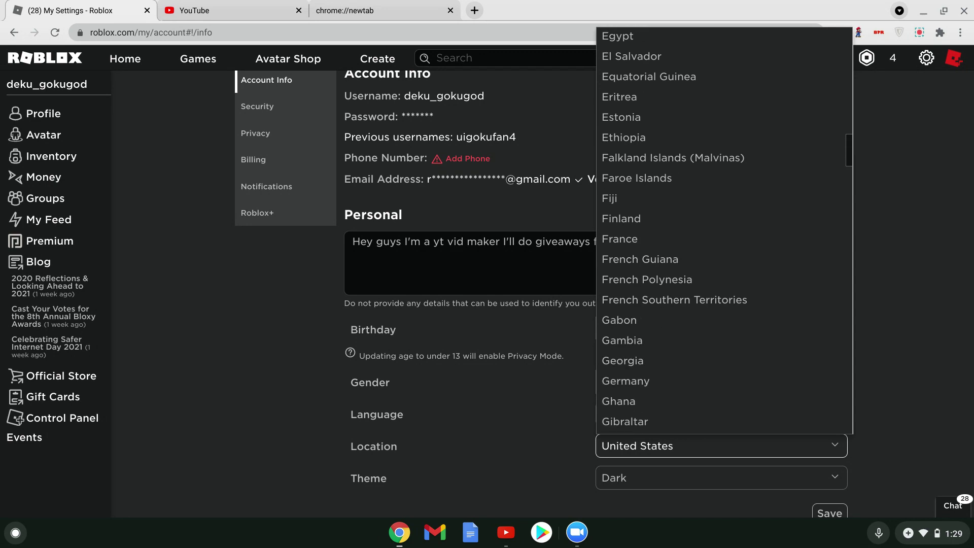
key(Escape)
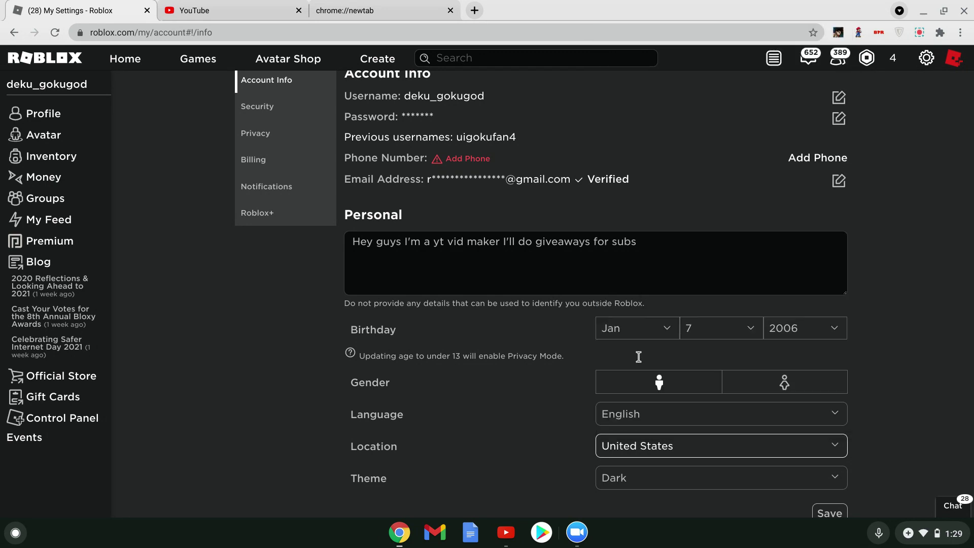
- Pick Germany as Location, unlock with the account PIN, save, and reload My Settings
text(ger)
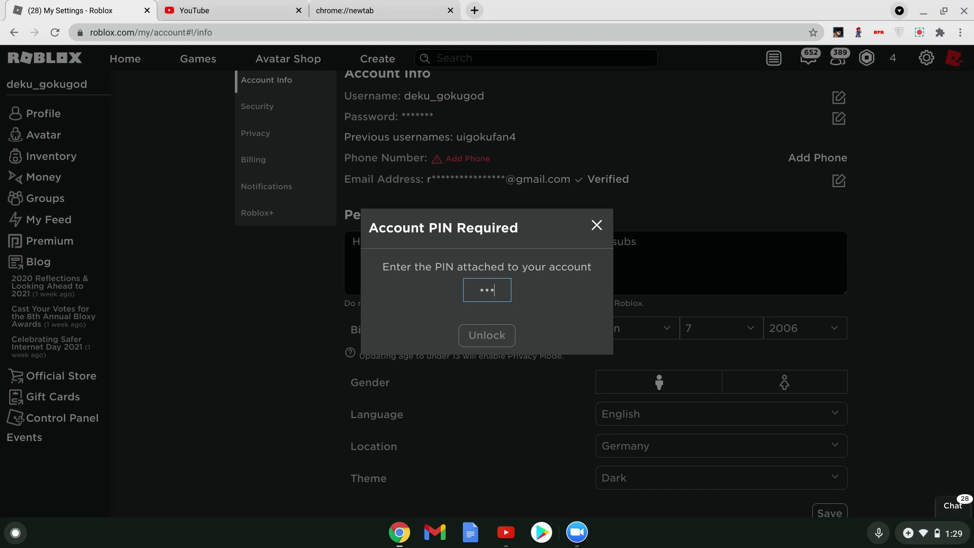
text(1)
click(482, 335)
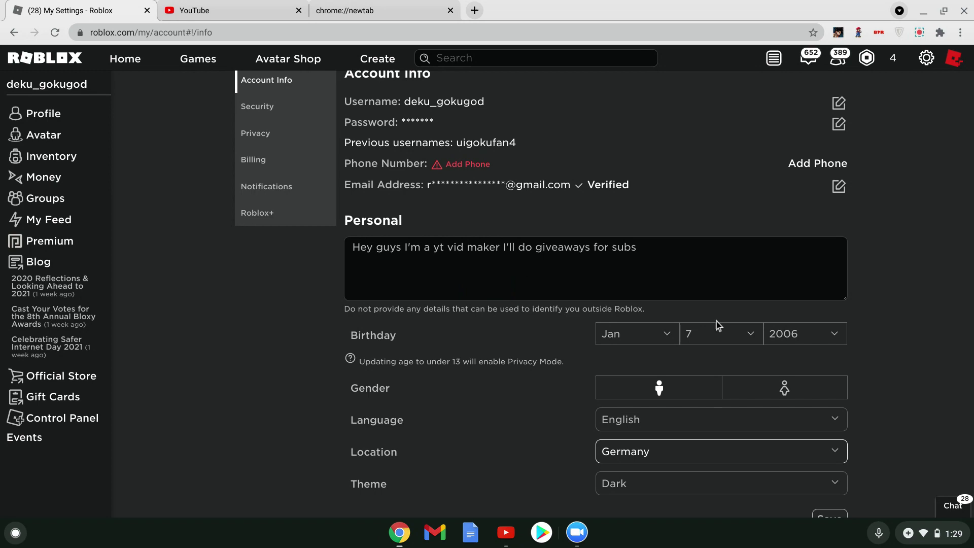
scroll(716, 321, down, 4)
click(839, 325)
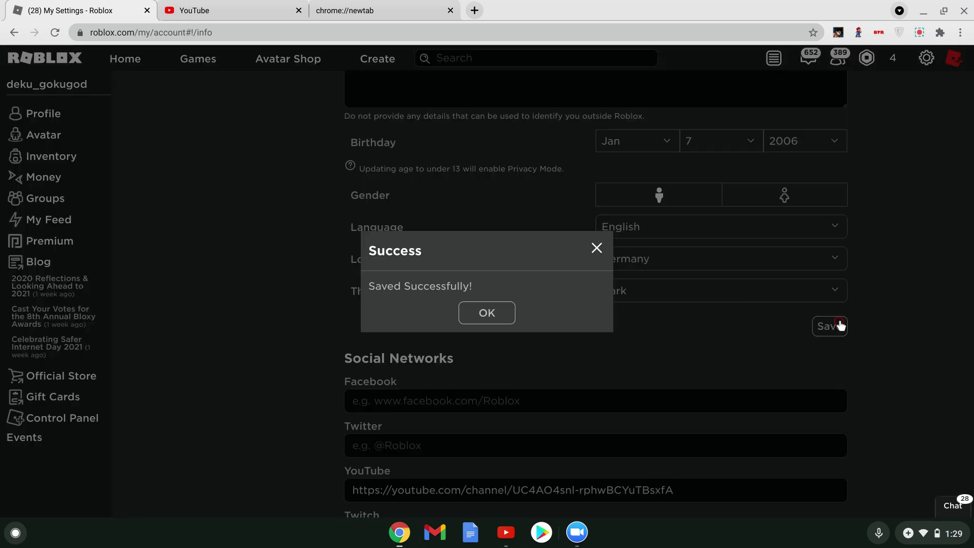
click(473, 320)
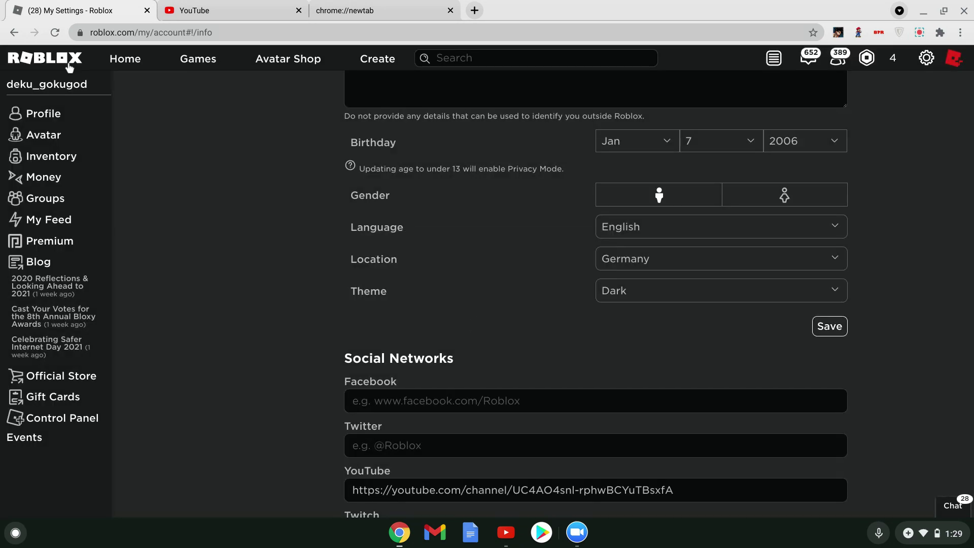
click(57, 39)
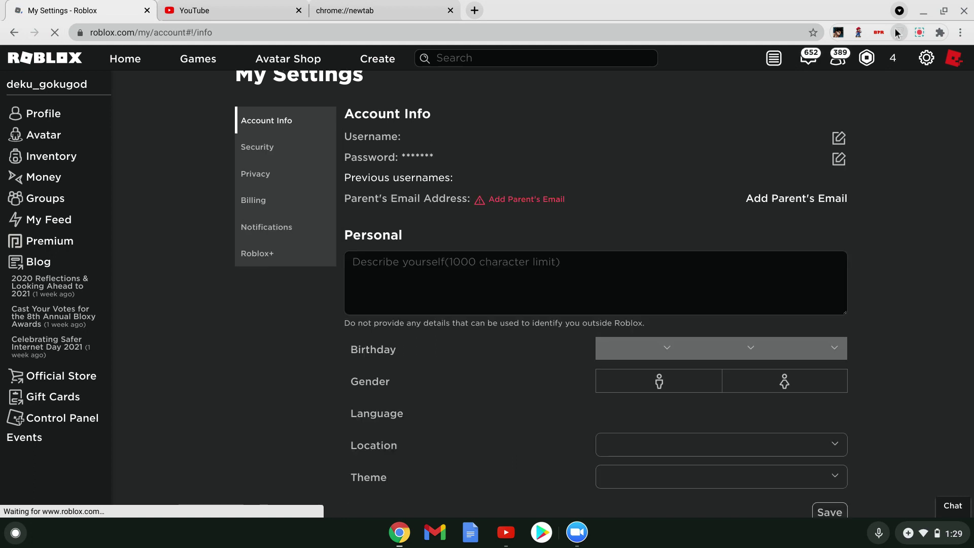
- Connect ZenMate VPN to Germany, close the popup, and reload the Roblox settings page
click(942, 32)
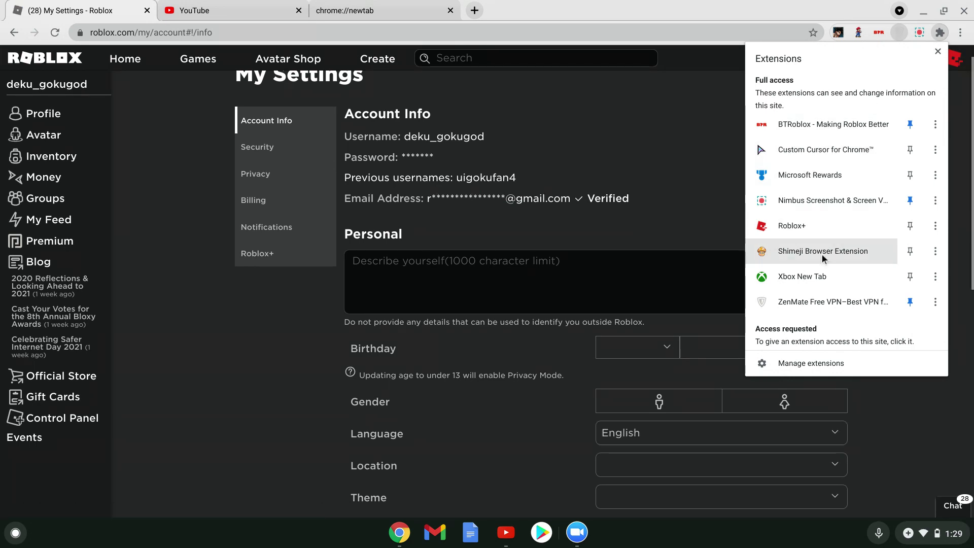
click(825, 300)
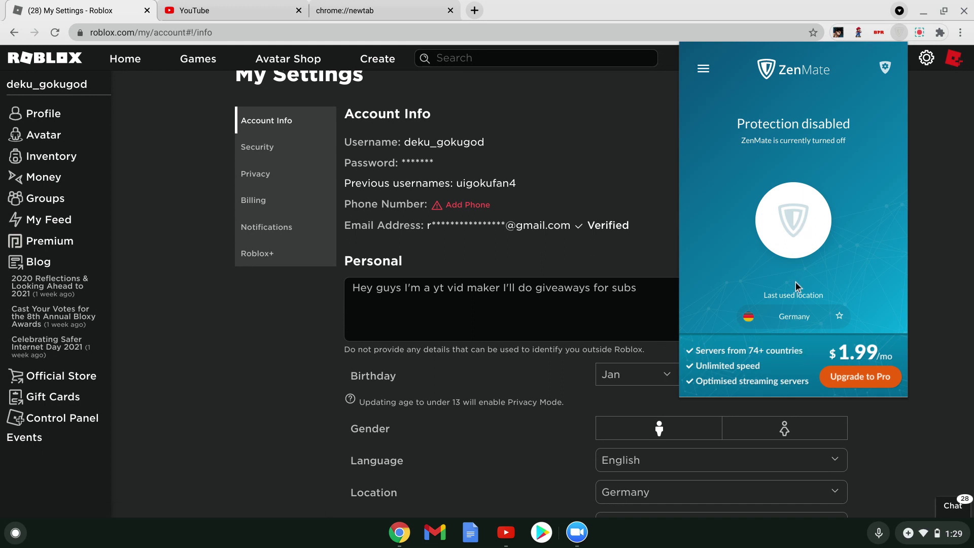
click(796, 249)
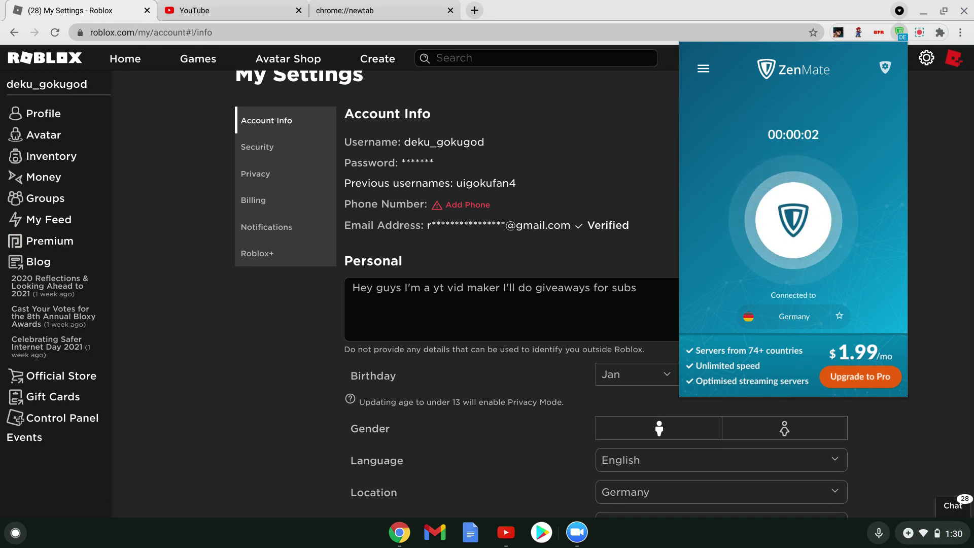
click(589, 106)
click(55, 32)
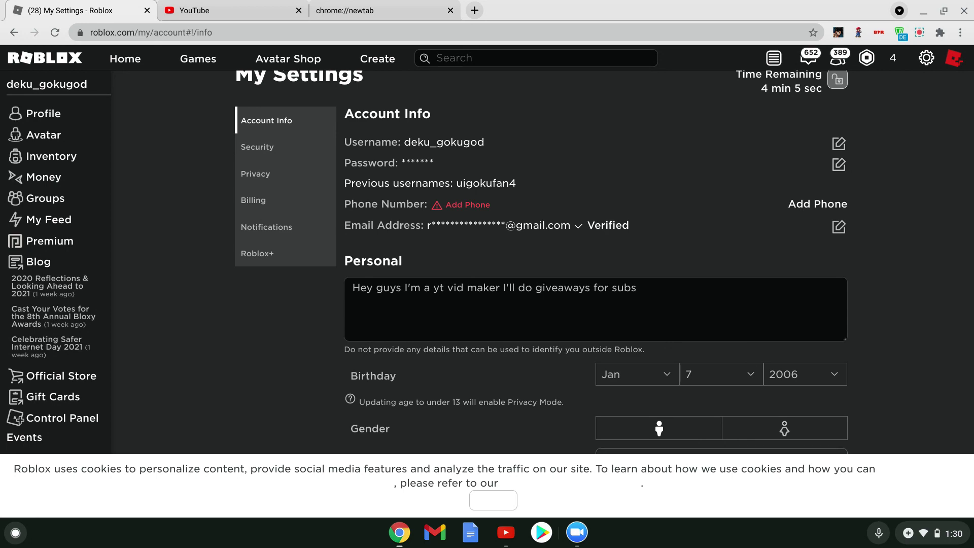
- End the settings unlock countdown and dismiss the Account PIN Required prompt
scroll(604, 257, down, 10)
scroll(604, 257, up, 6)
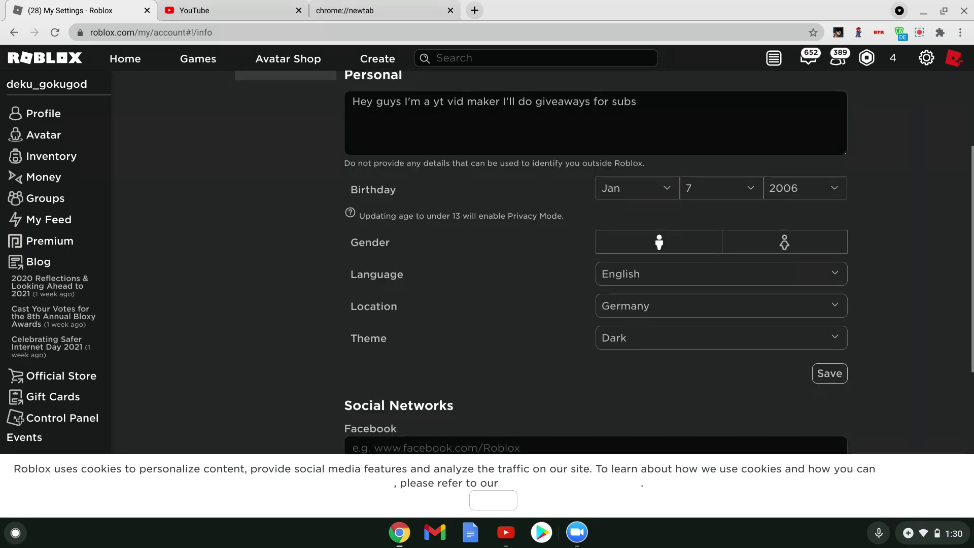
scroll(604, 258, up, 4)
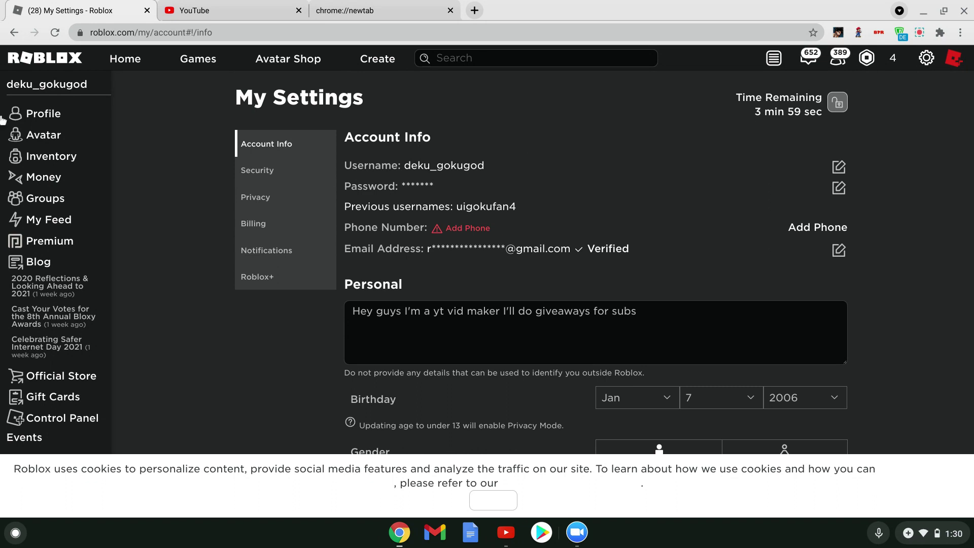
click(839, 104)
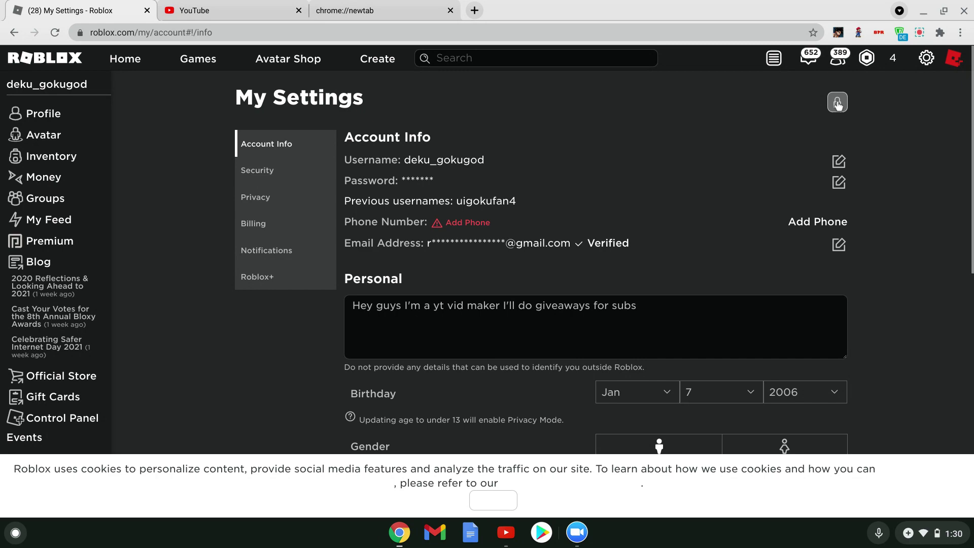
click(838, 106)
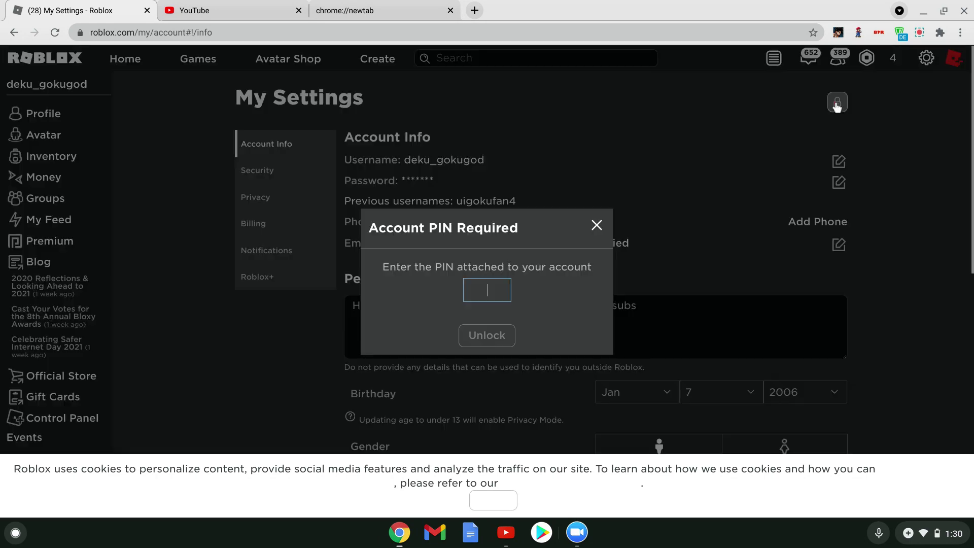
click(596, 226)
- Reload My Settings and confirm Location still shows Germany
click(61, 31)
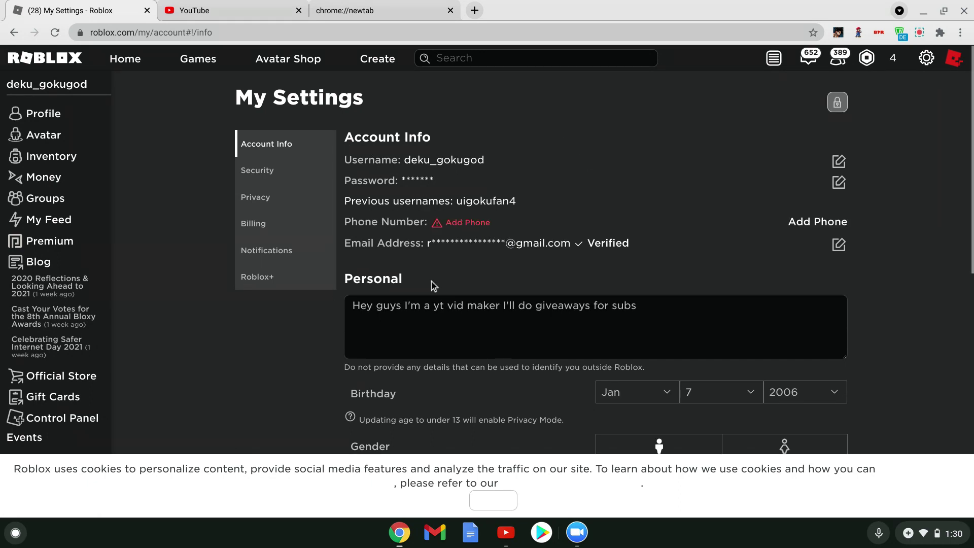
scroll(439, 271, down, 6)
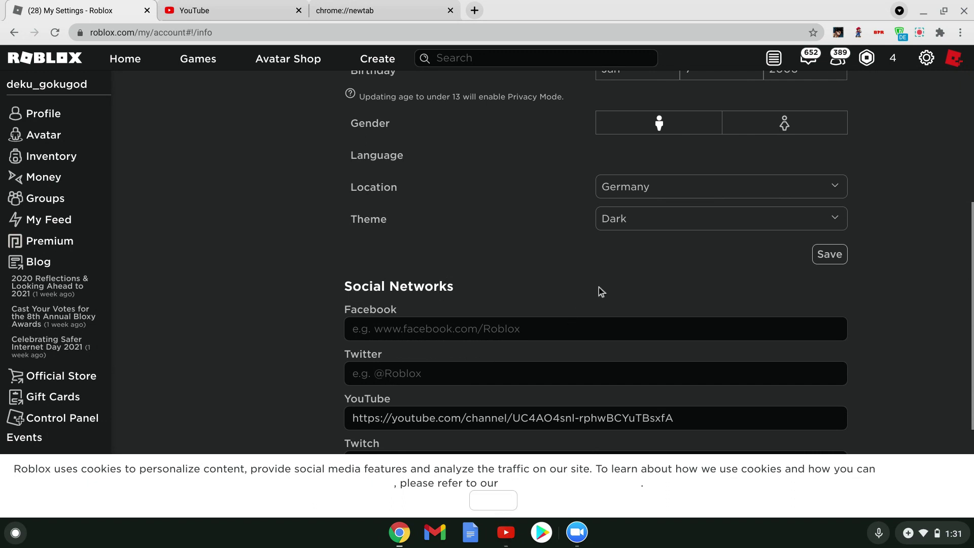
scroll(683, 290, up, 6)
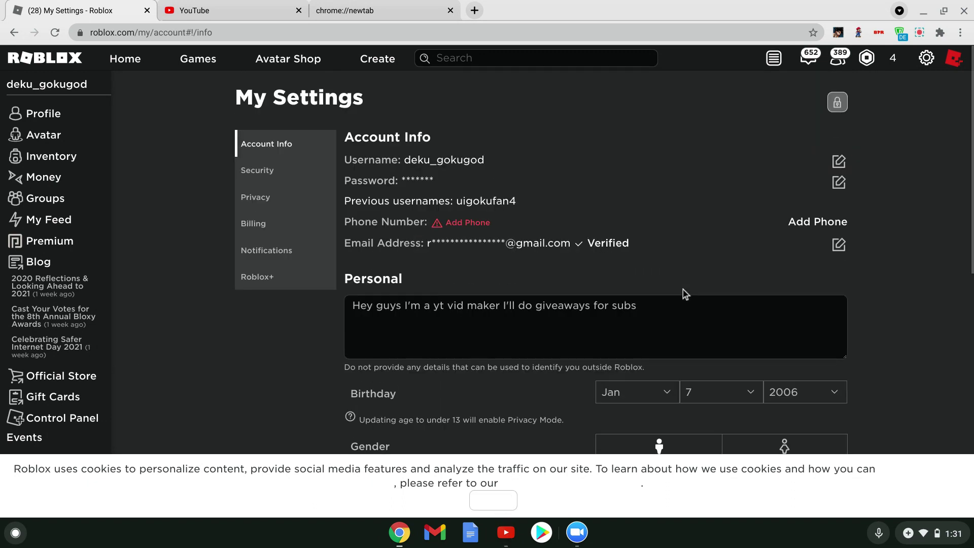
- Go to the Roblox home page and reconnect ZenMate through the Germany server
click(135, 57)
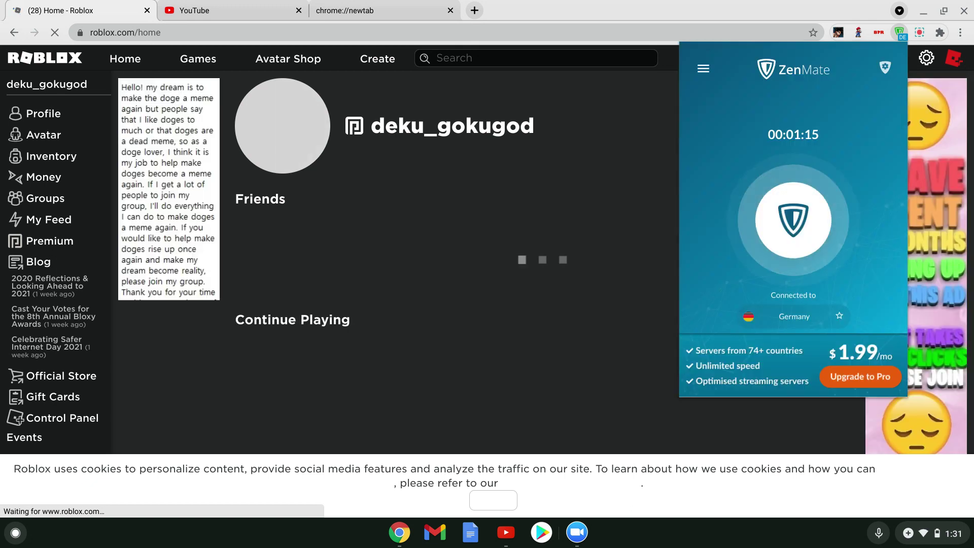
click(795, 323)
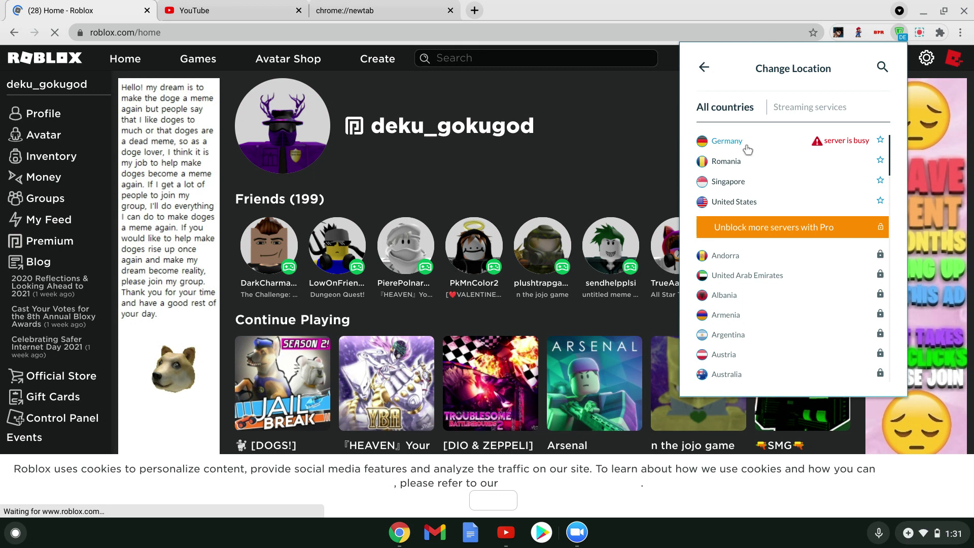
click(727, 141)
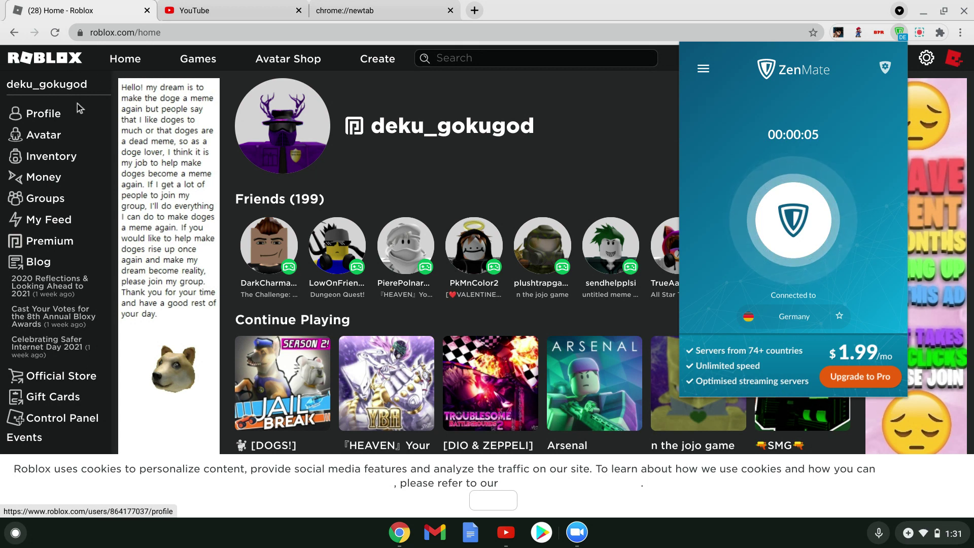
- Close ZenMate and return to My Settings via the gear menu's Settings option
click(561, 163)
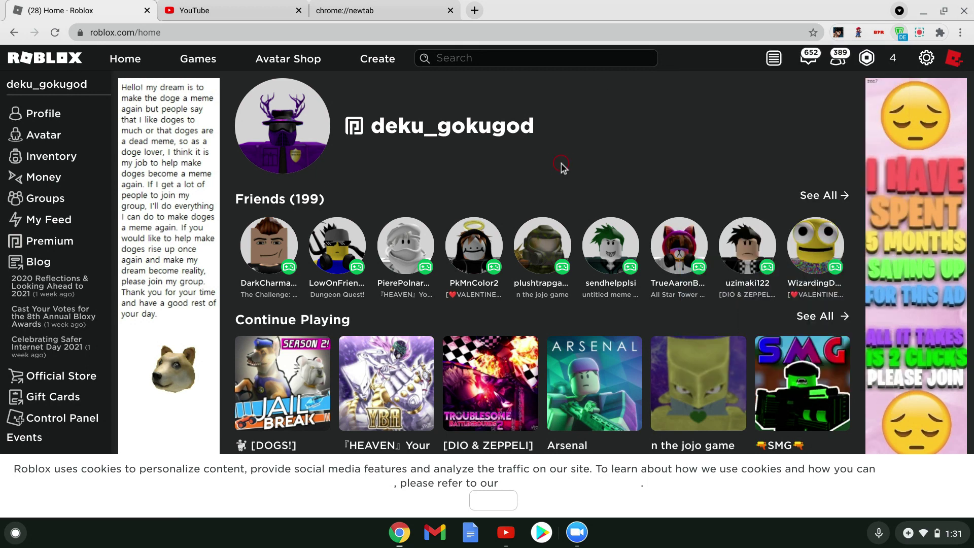
click(927, 57)
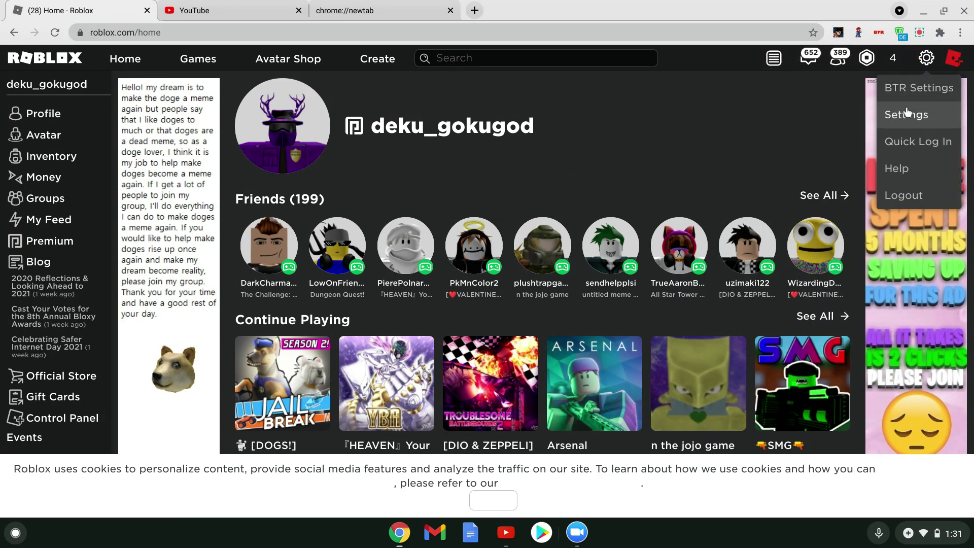
click(907, 113)
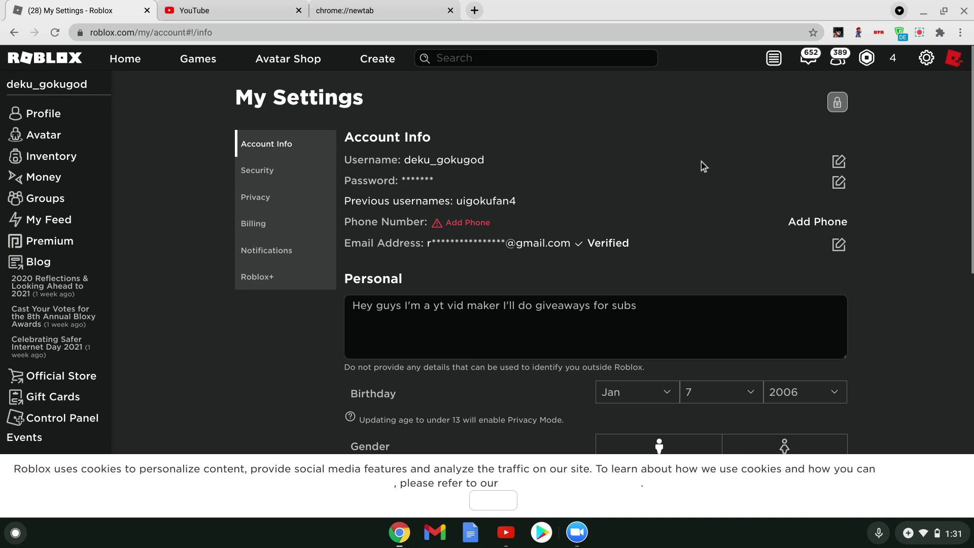
- Star Germany as a favourite location in ZenMate's Change Location list
click(893, 37)
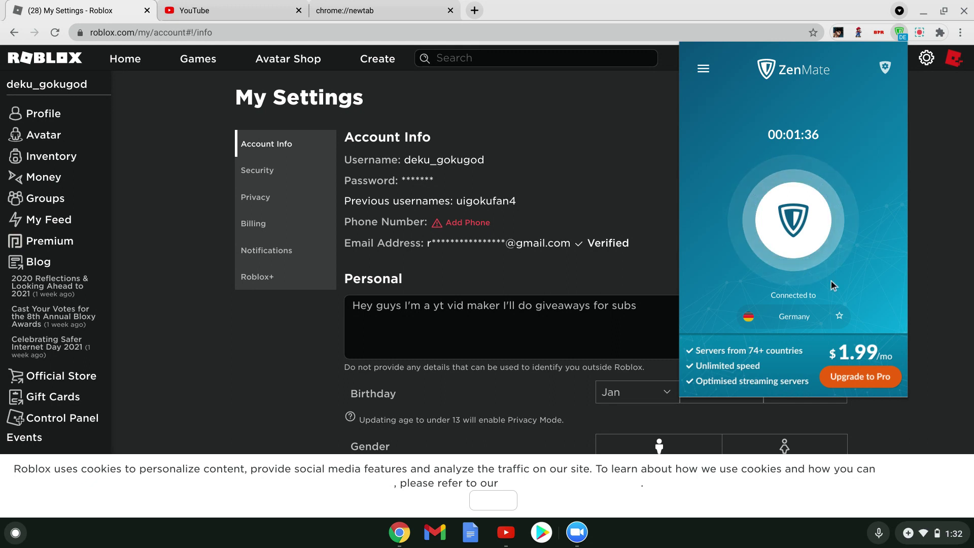
click(829, 317)
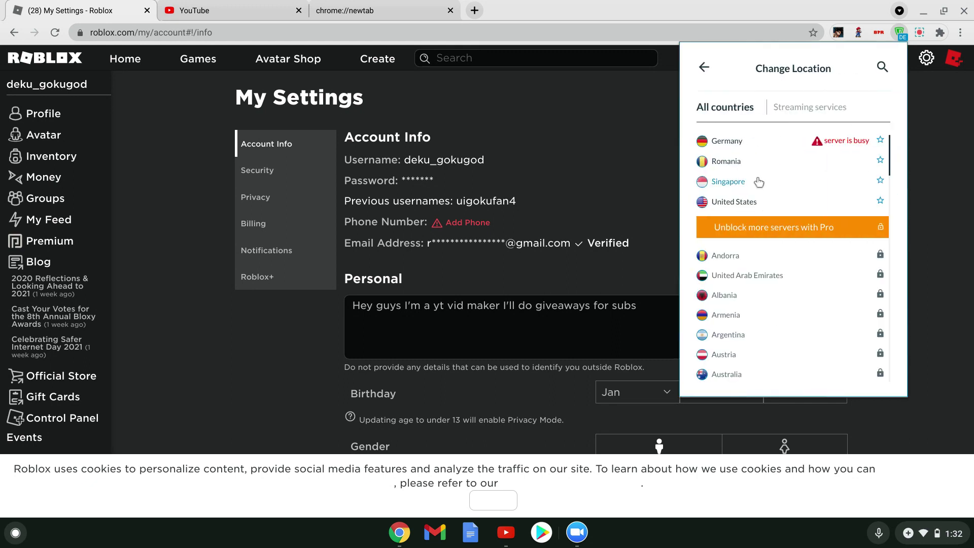
click(881, 141)
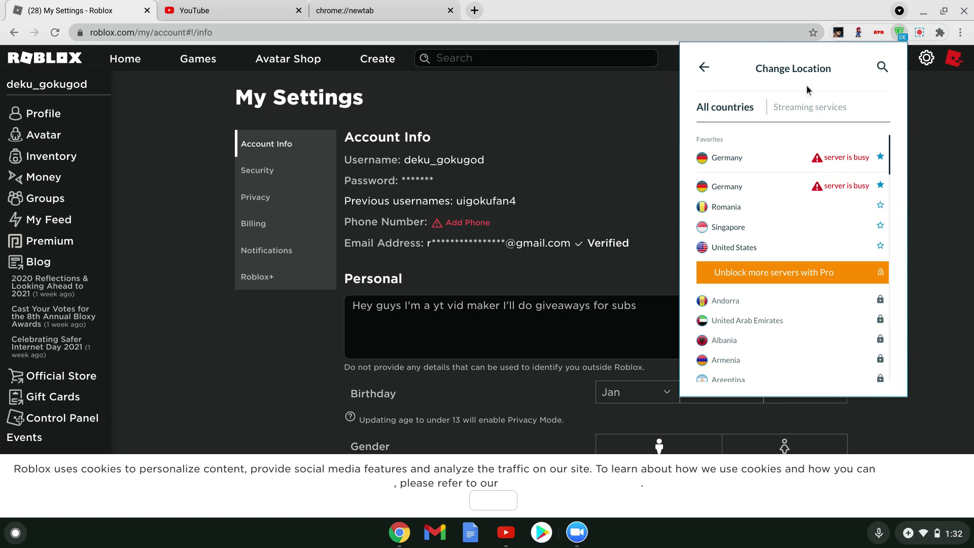
click(704, 67)
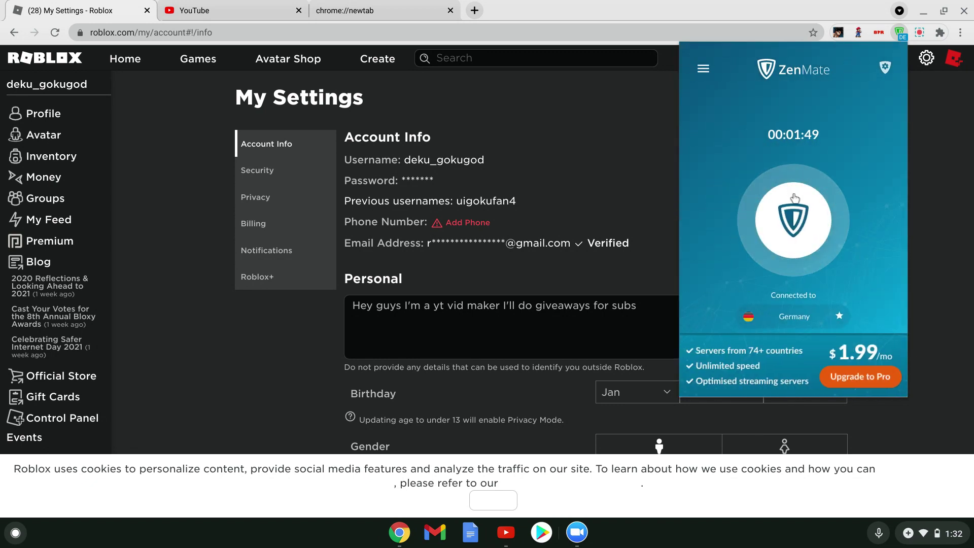
- Switch ZenMate protection off, dismiss the rating request, and close the extension
click(795, 198)
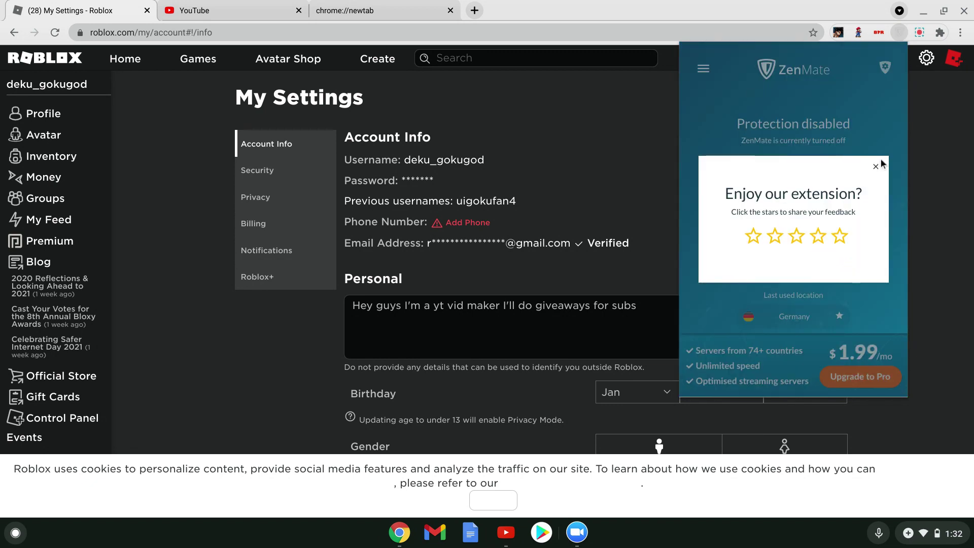
click(876, 166)
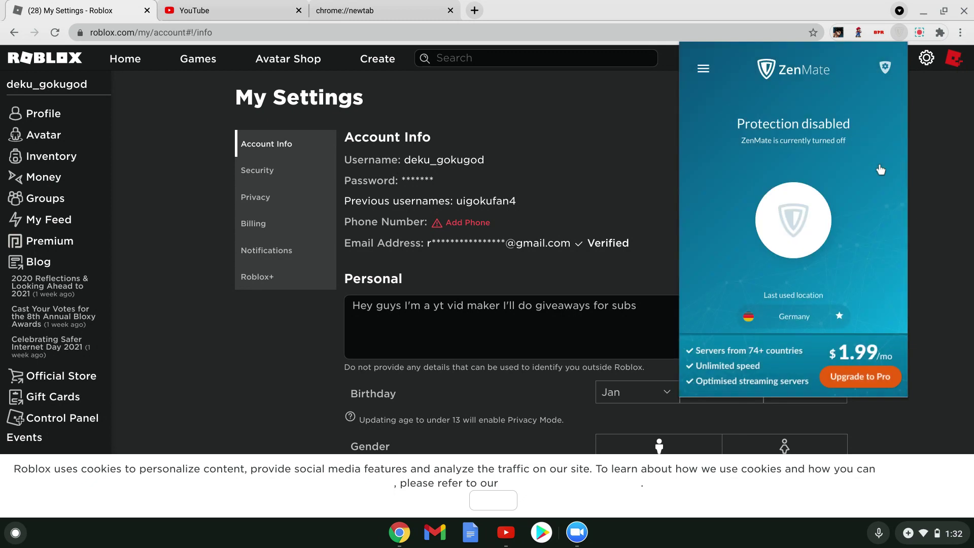
click(953, 128)
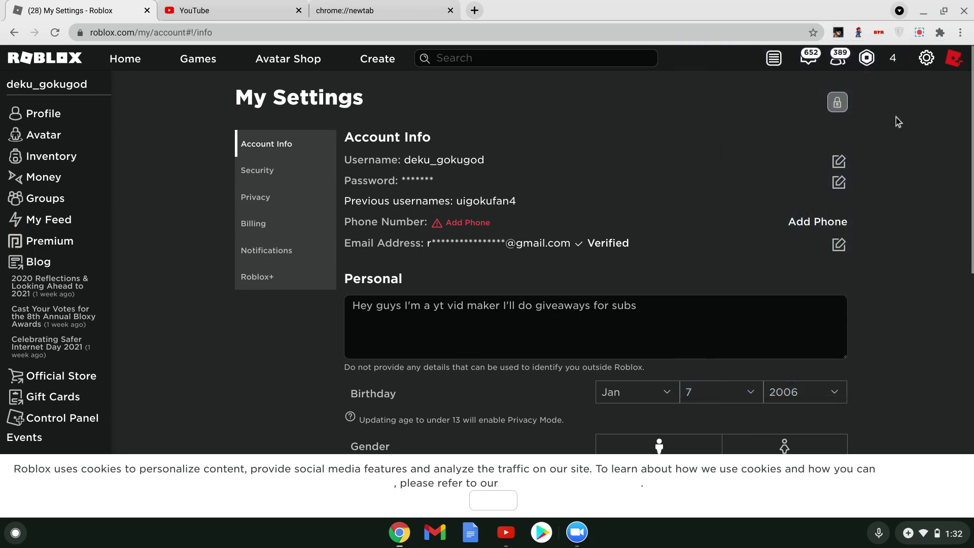